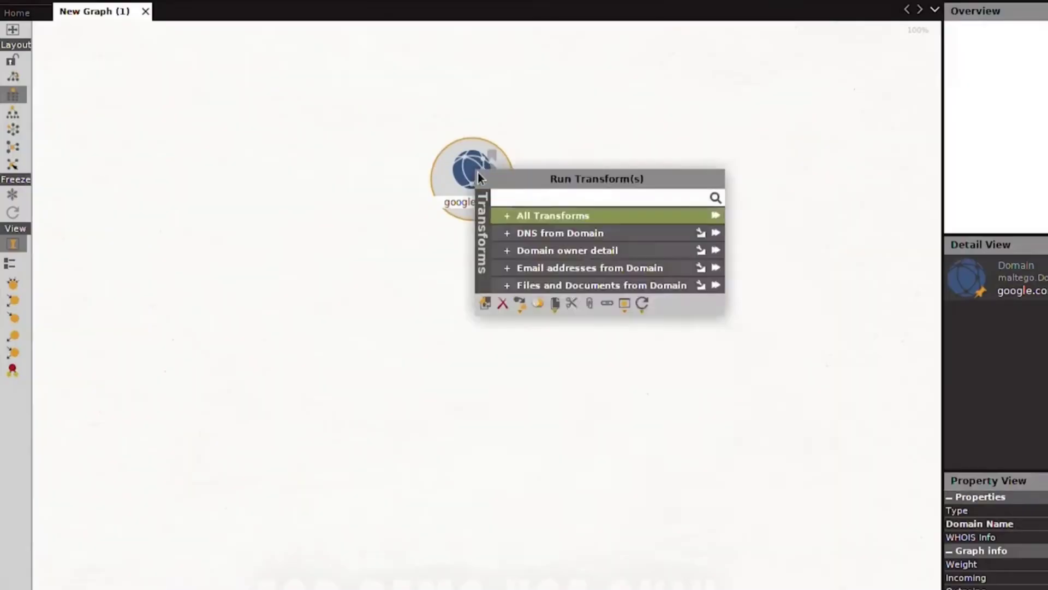
left_click(553, 215)
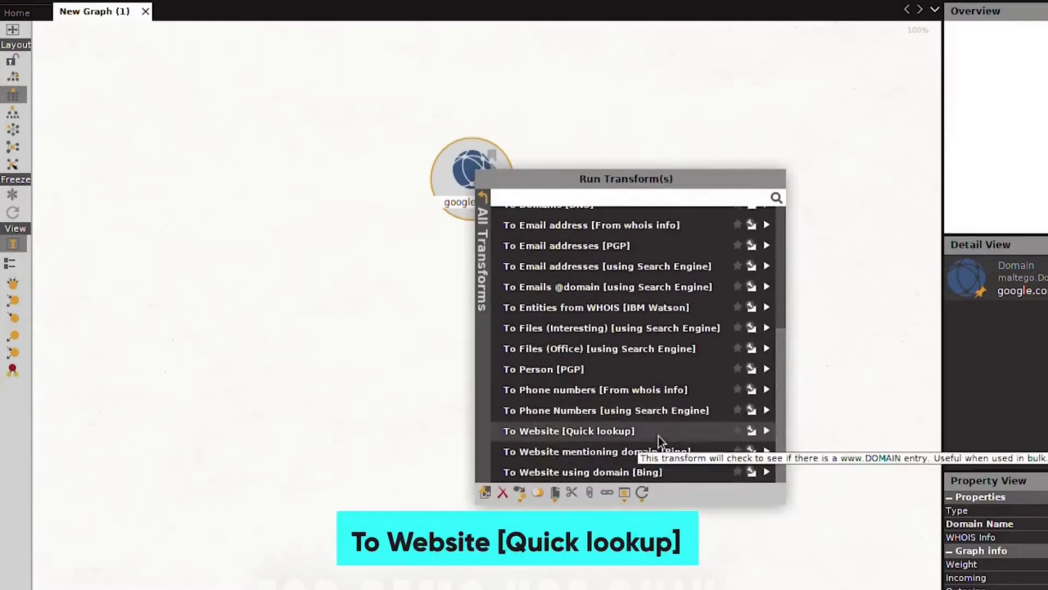
left_click(659, 437)
right_click(488, 303)
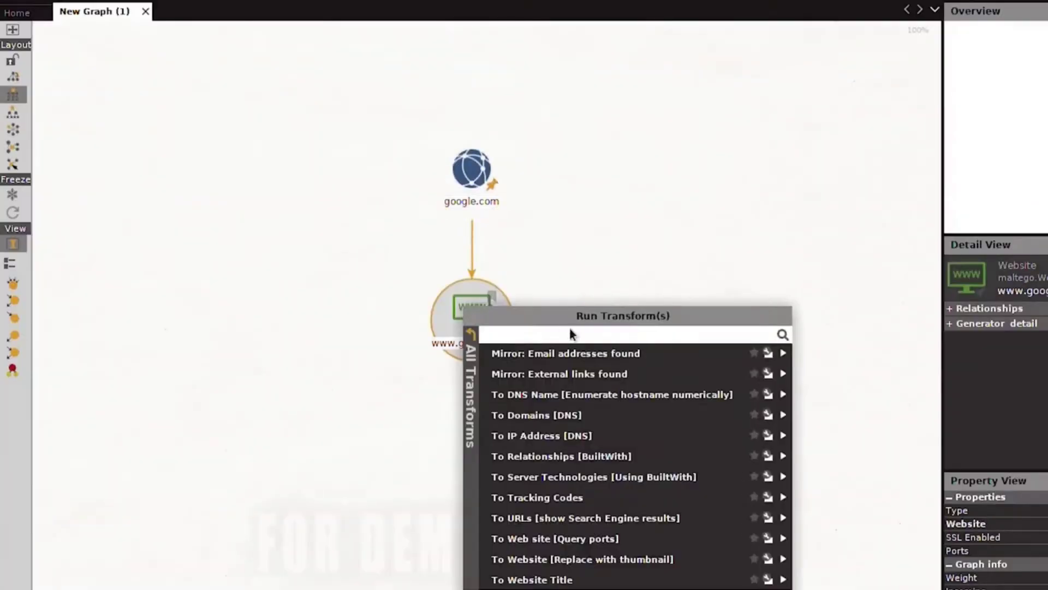
left_click(548, 391)
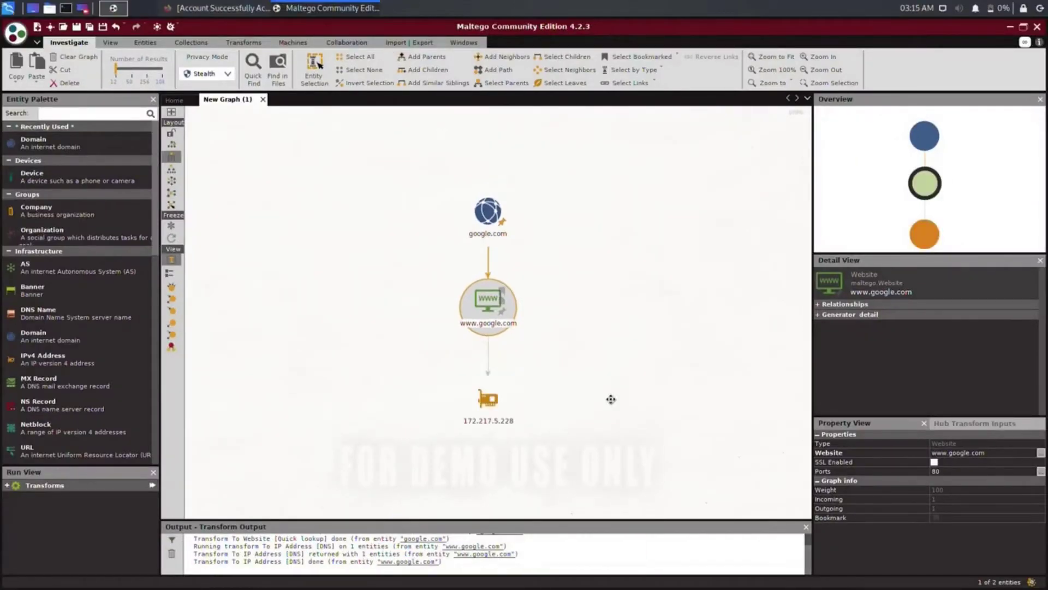
Step: Find google.com's other TLDs, the IP's whois contact emails, and google.com's name servers
right_click(487, 212)
left_click(545, 309)
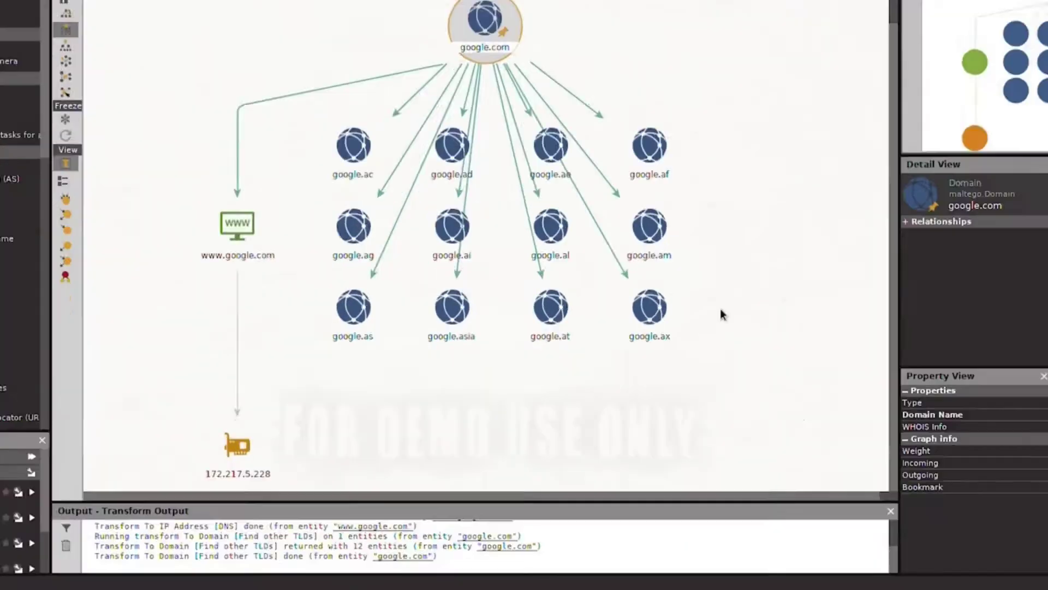
right_click(303, 476)
left_click(375, 445)
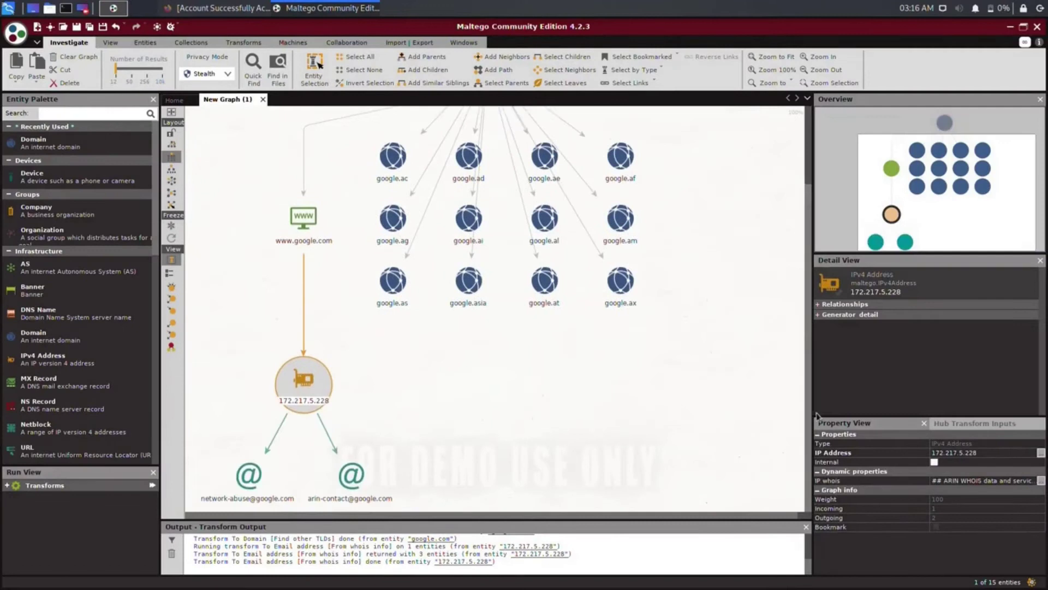
right_click(483, 157)
left_click(637, 221)
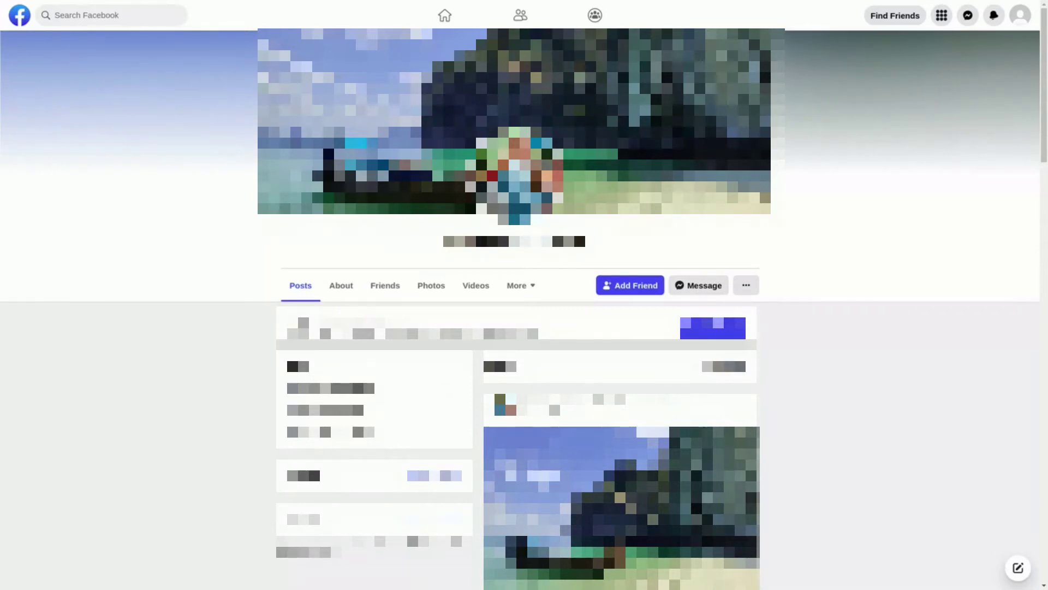
Step: Browse the subject's About, Friends, Photos, Videos and More sections, ending back on Photos
left_click(342, 293)
left_click(381, 291)
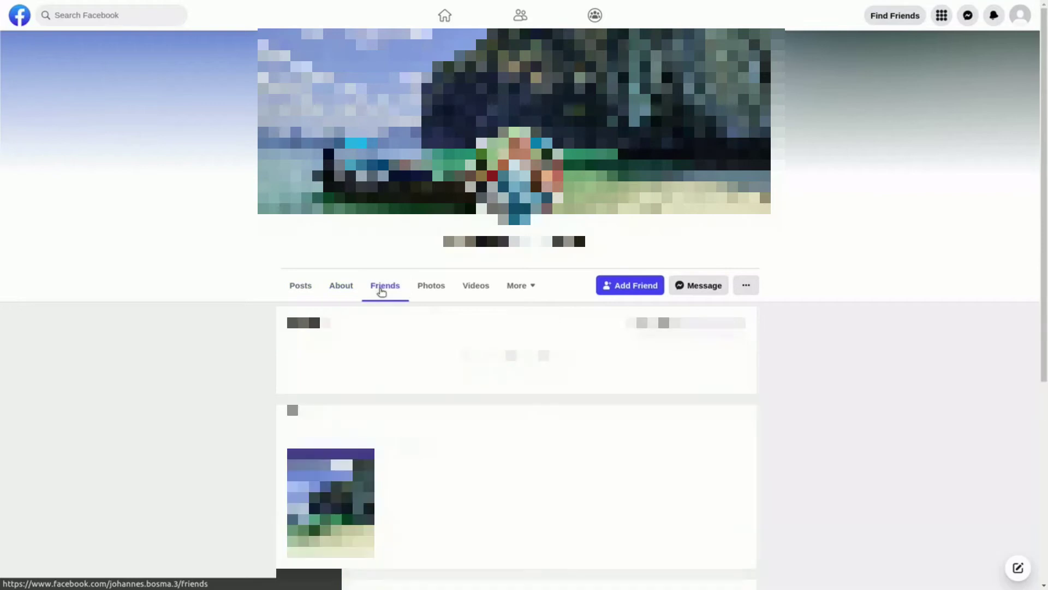
left_click(429, 292)
left_click(474, 290)
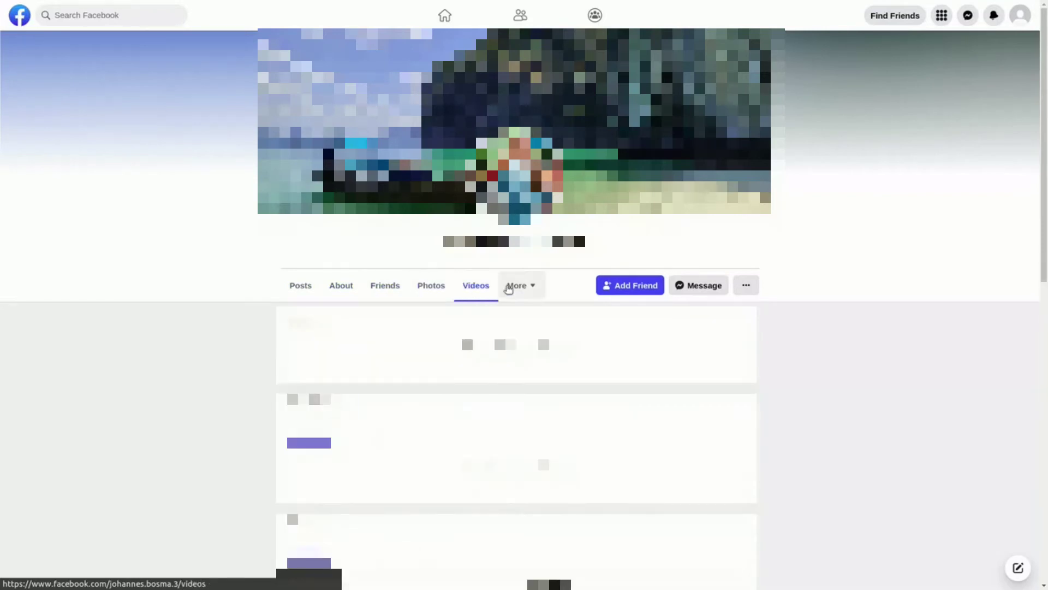
left_click(509, 288)
left_click(533, 312)
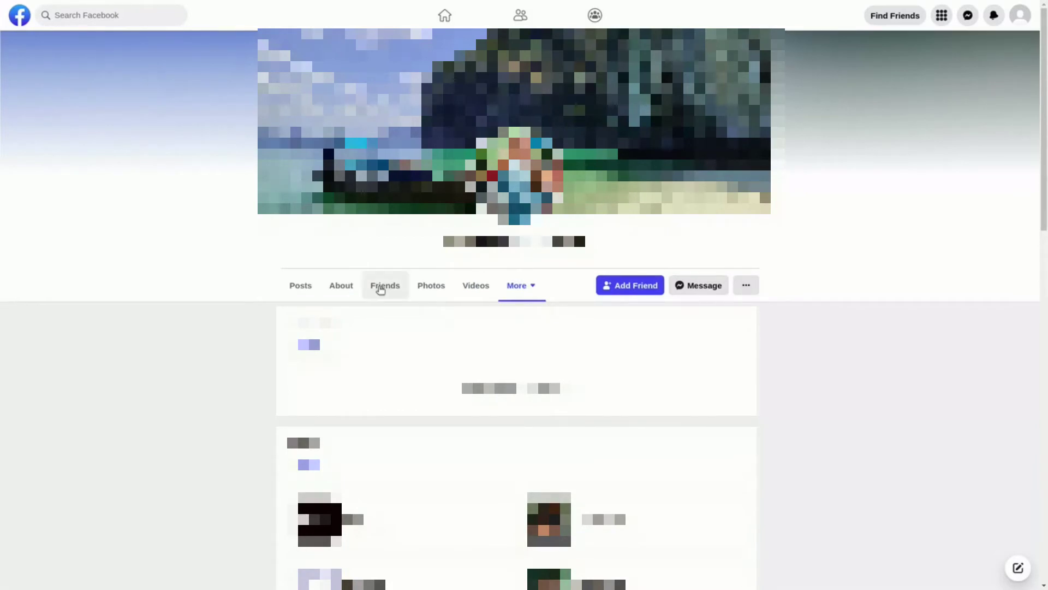
left_click(430, 287)
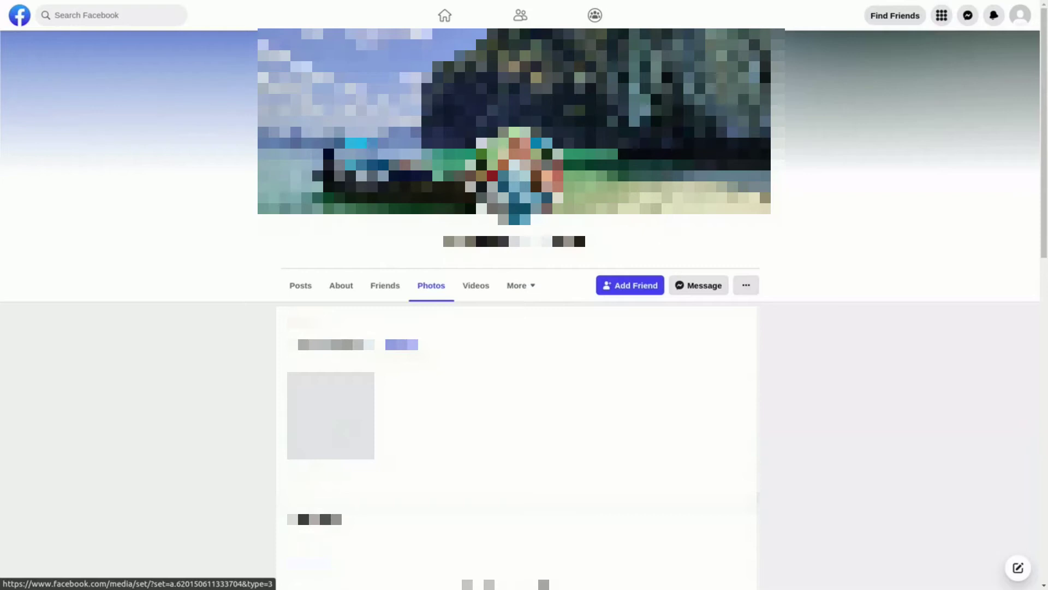